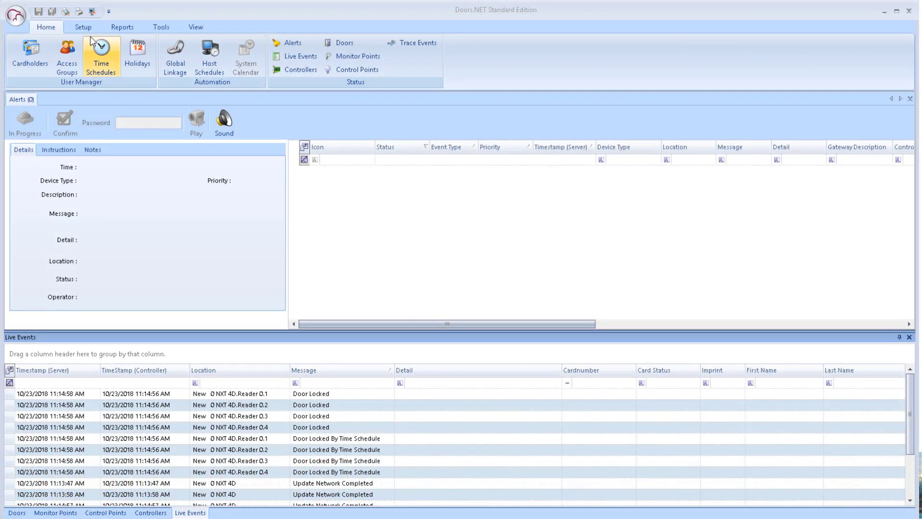
Open the firmware upgrade page for the NXT 4D controller and list its RIM readers with their full descriptions.
left_click(84, 28)
left_click(27, 67)
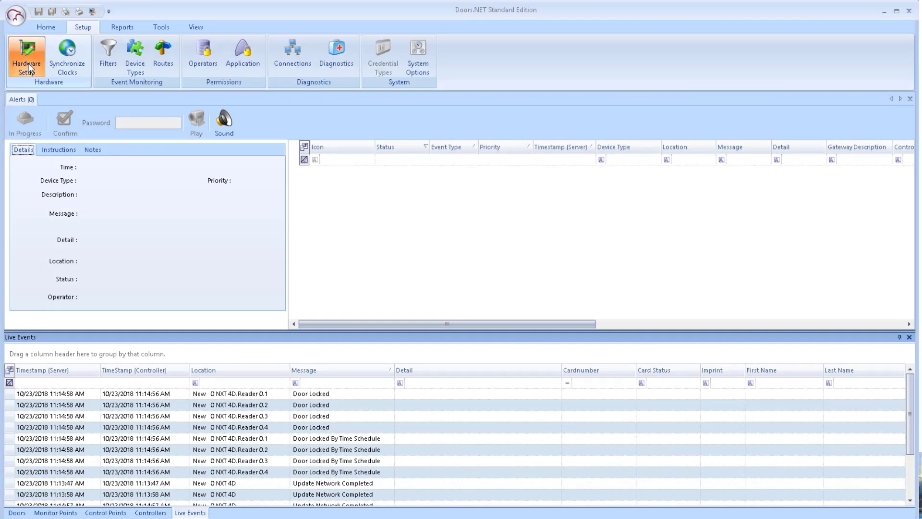
left_click(212, 114)
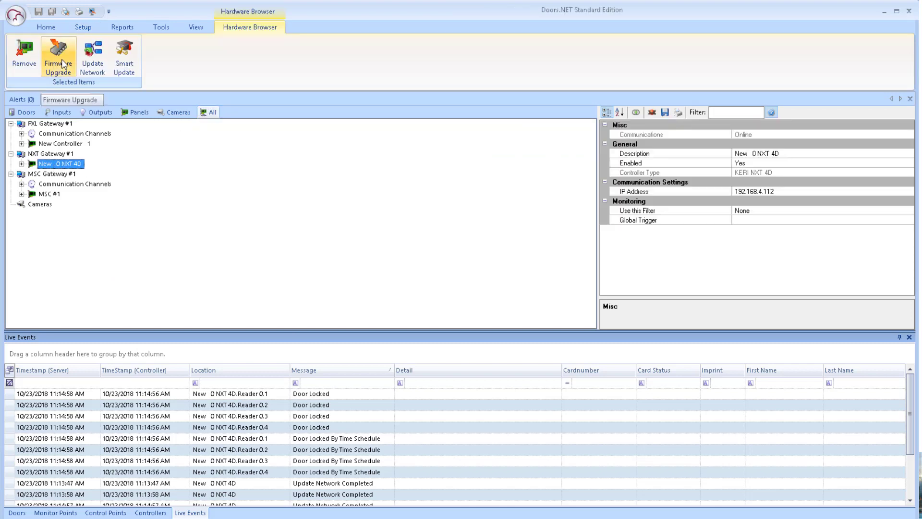
left_click(58, 57)
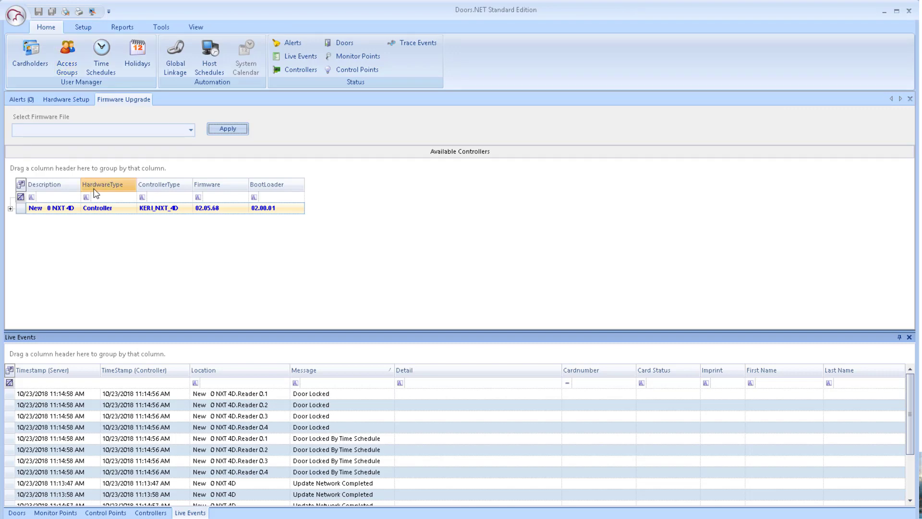
left_click(10, 210)
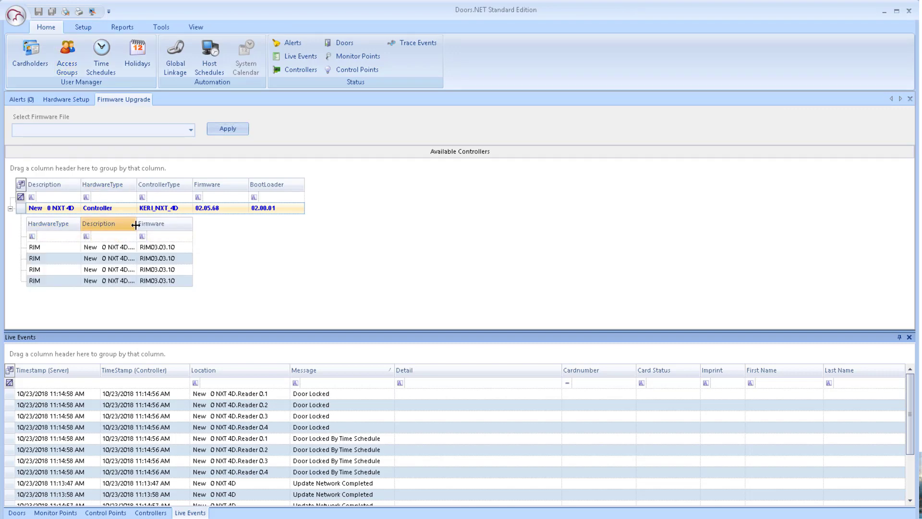
left_click_drag(136, 225, 163, 225)
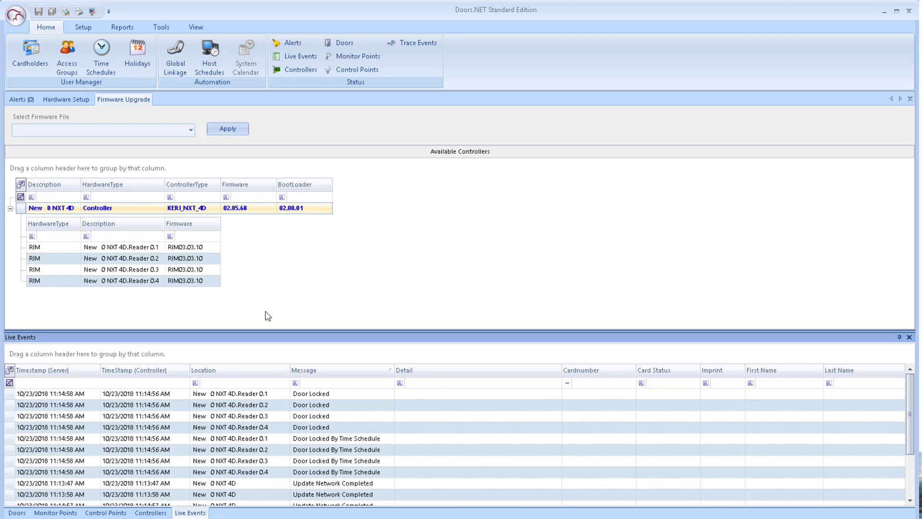
Upgrade the controller's RIM firmware with RIM_v030321.bin (RIM - 03.03.21), starting from the Reader 0.1 entry, and accept the offline warning.
left_click(197, 248)
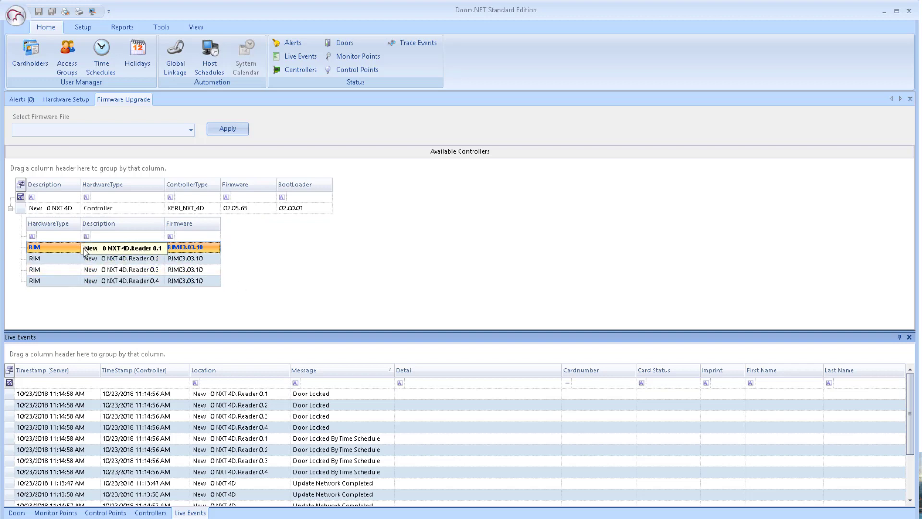
left_click(191, 130)
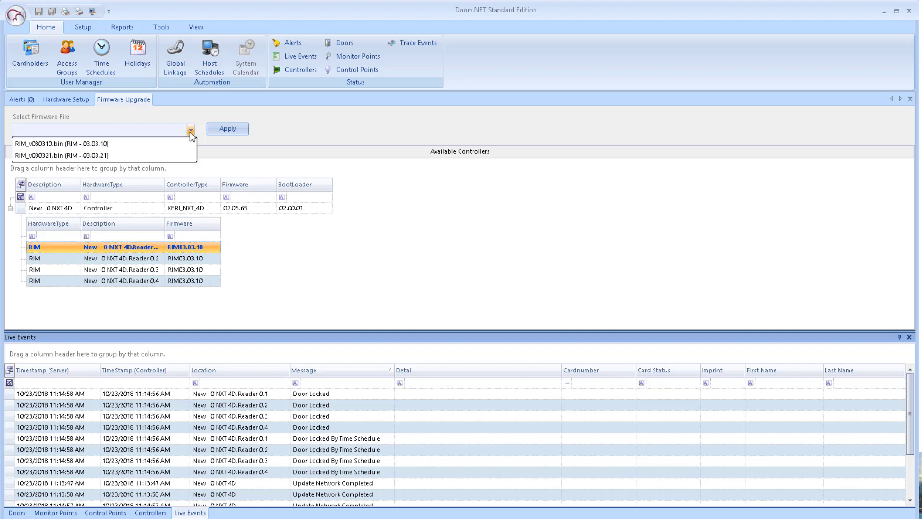
left_click(108, 155)
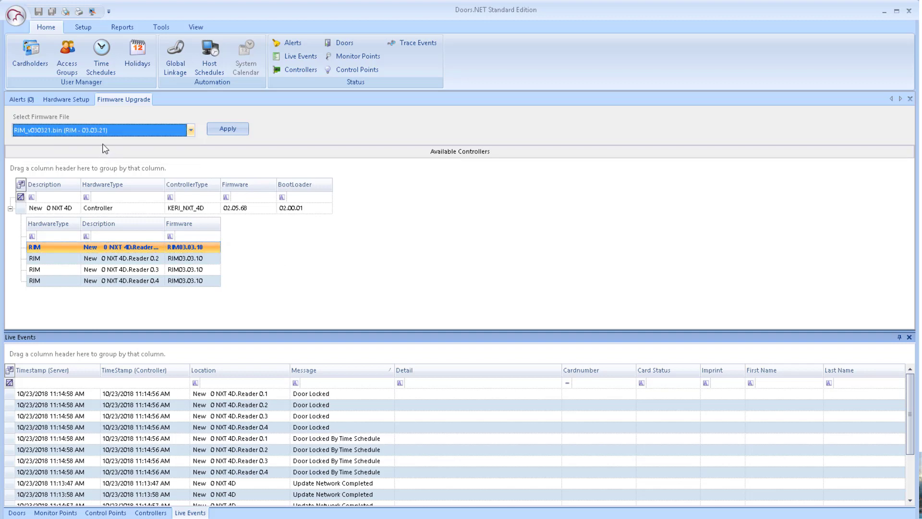
left_click(215, 135)
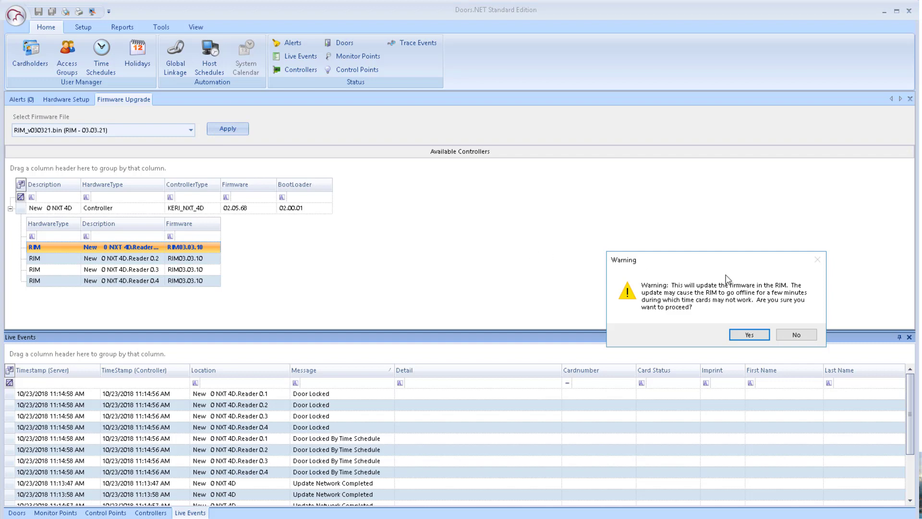
left_click_drag(715, 266, 484, 207)
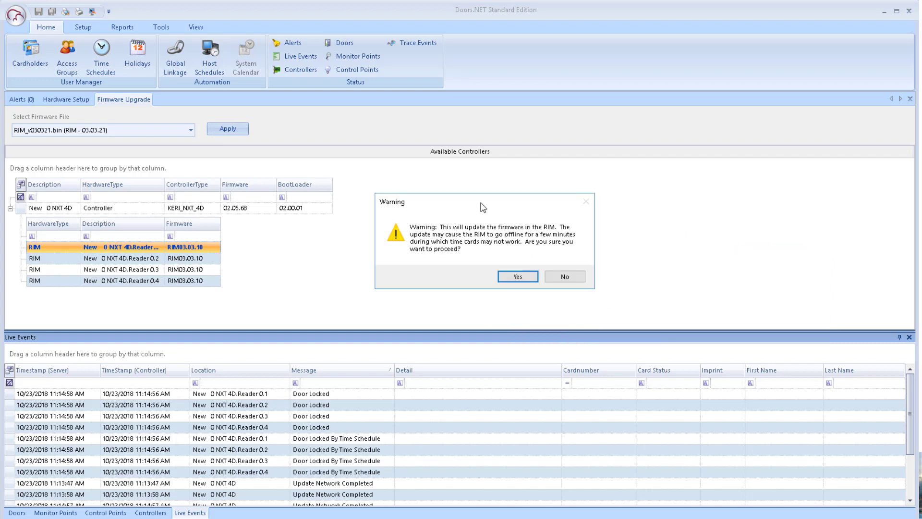
left_click(511, 276)
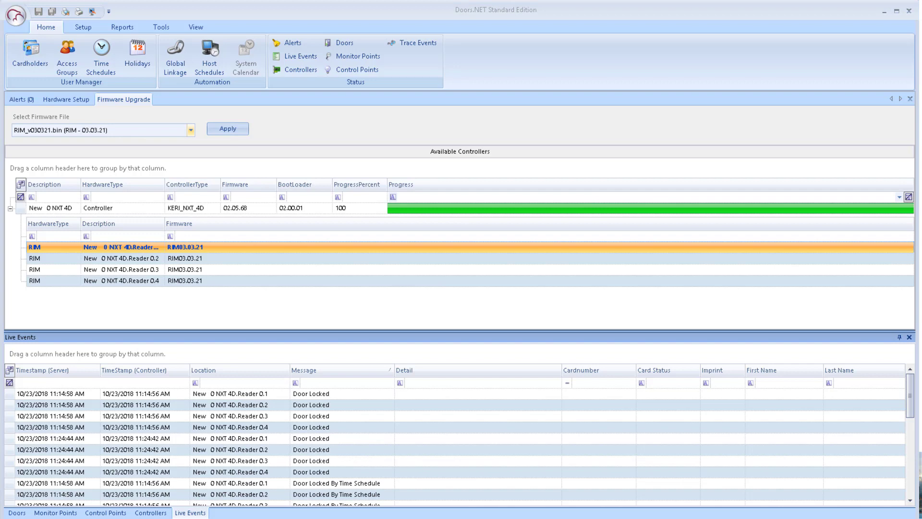
Check the firmware versions of the remaining RIM readers with their full descriptions, and close the firmware upgrade page.
left_click(204, 258)
left_click(201, 270)
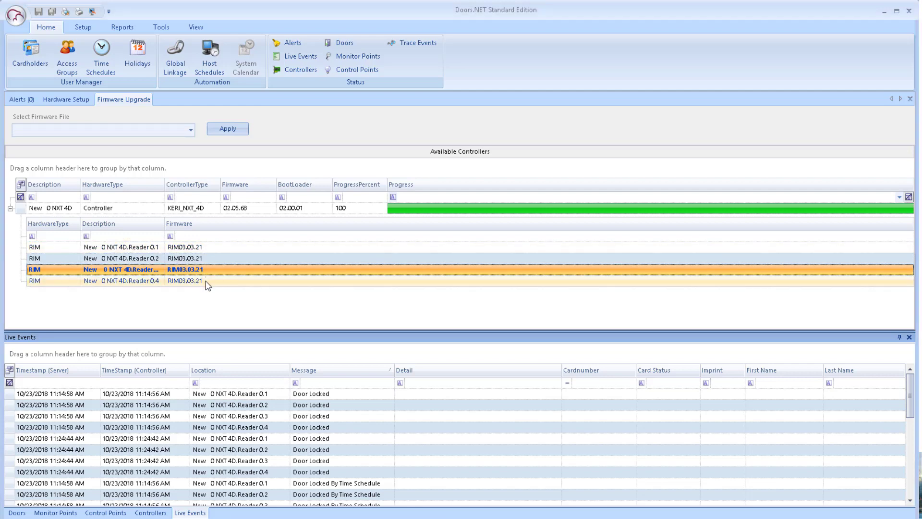
left_click(196, 281)
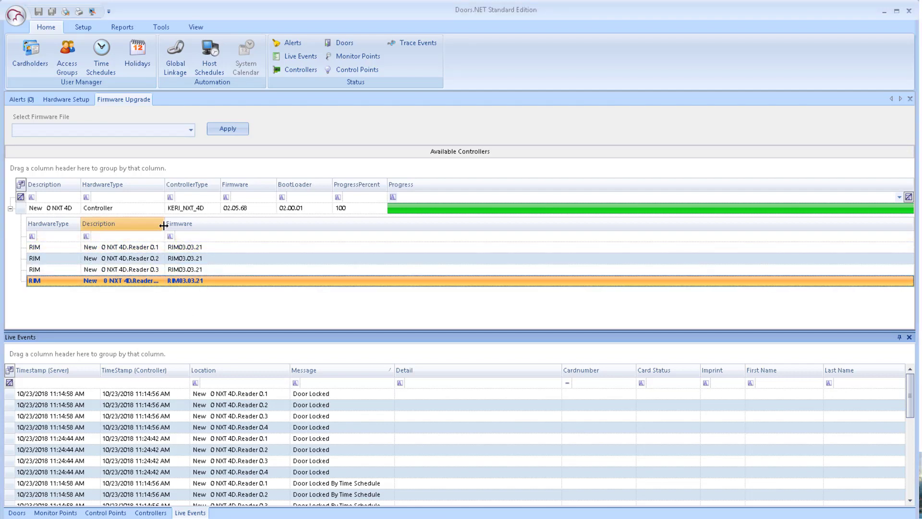
left_click_drag(164, 226, 190, 226)
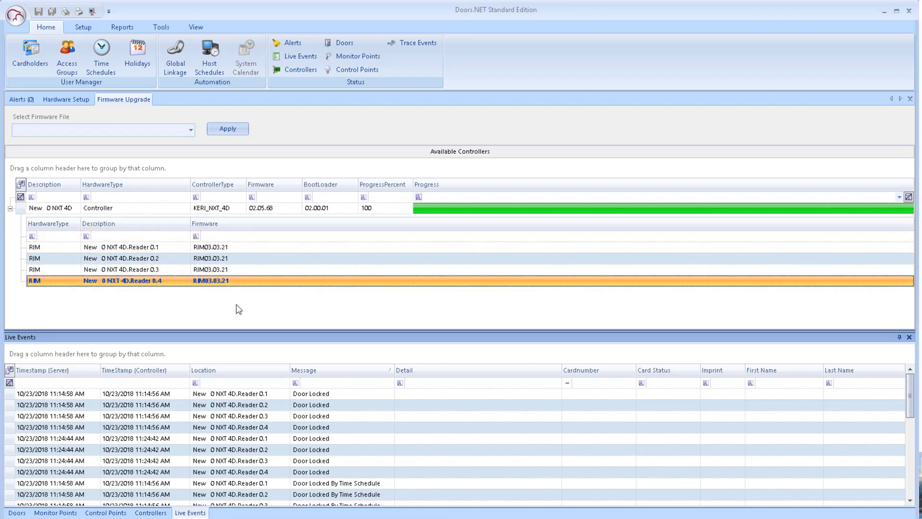
right_click(137, 100)
left_click(163, 111)
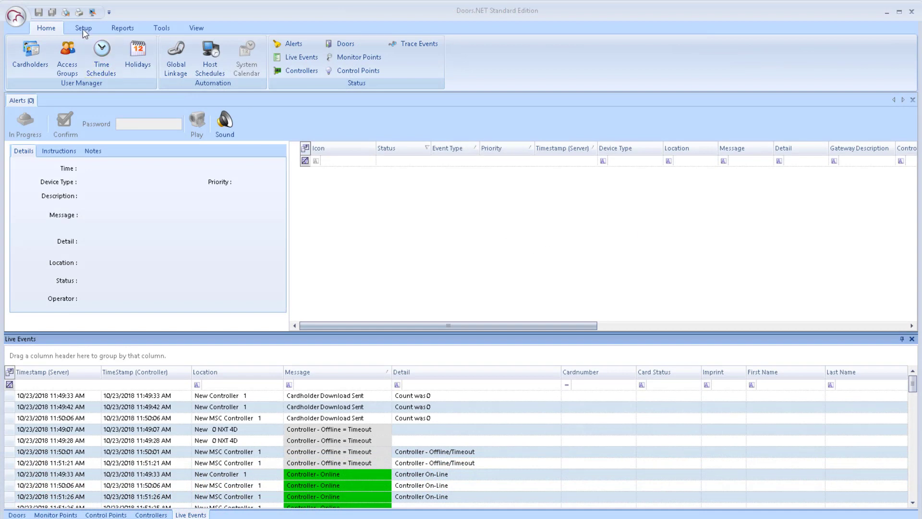
Open the hardware setup with all devices listed and expand Bus 1 of New MSC Controller 1.
left_click(78, 27)
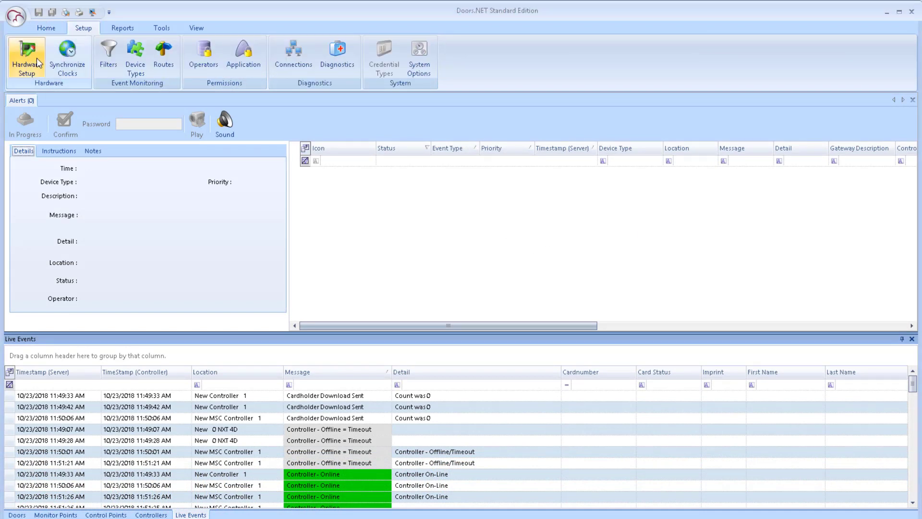
left_click(38, 62)
left_click(210, 114)
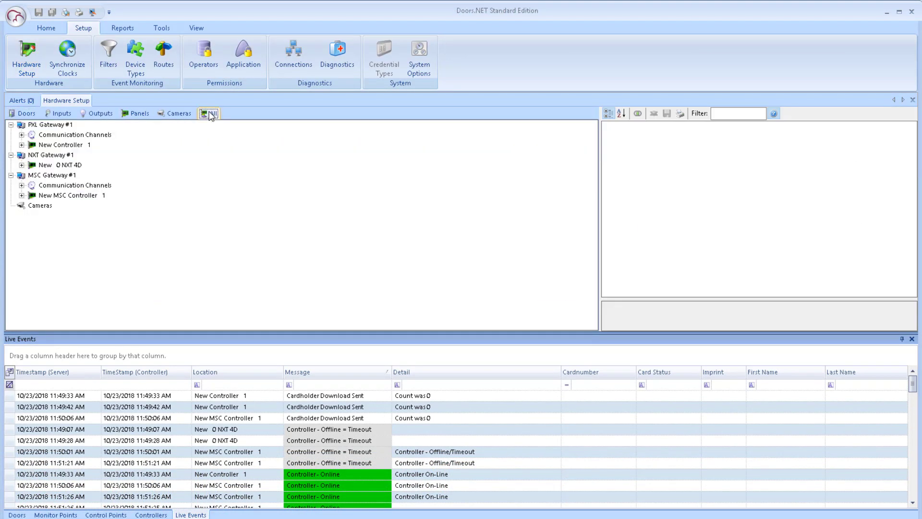
left_click(62, 197)
double_click(56, 198)
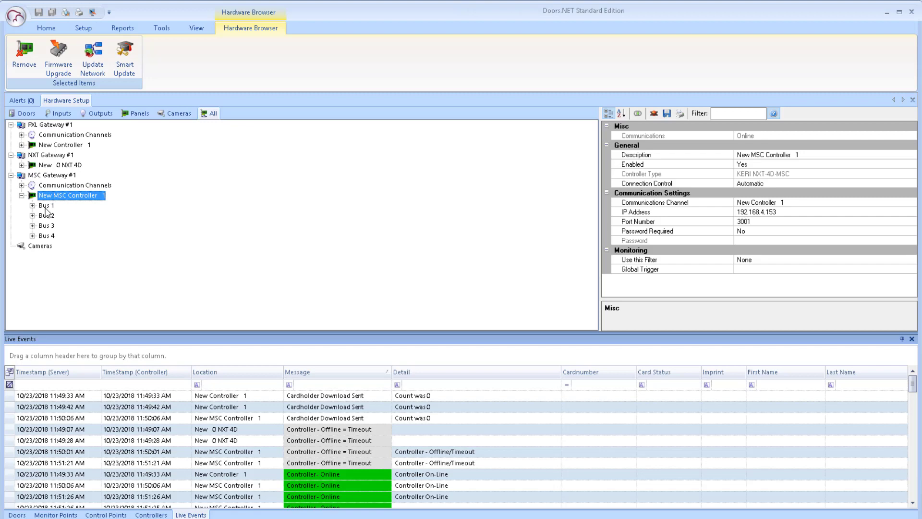
double_click(45, 207)
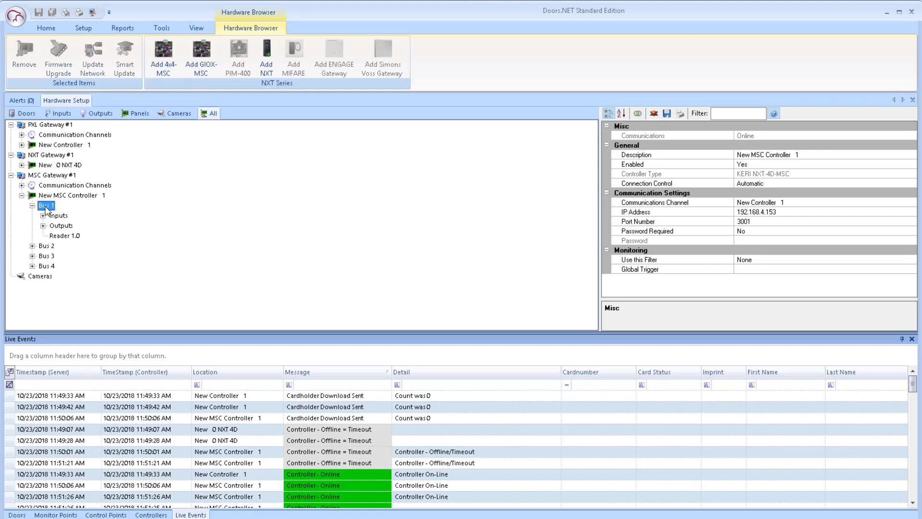
Show the advanced properties of Reader 1.0 on Bus 1 and examine its current firmware version.
left_click(68, 239)
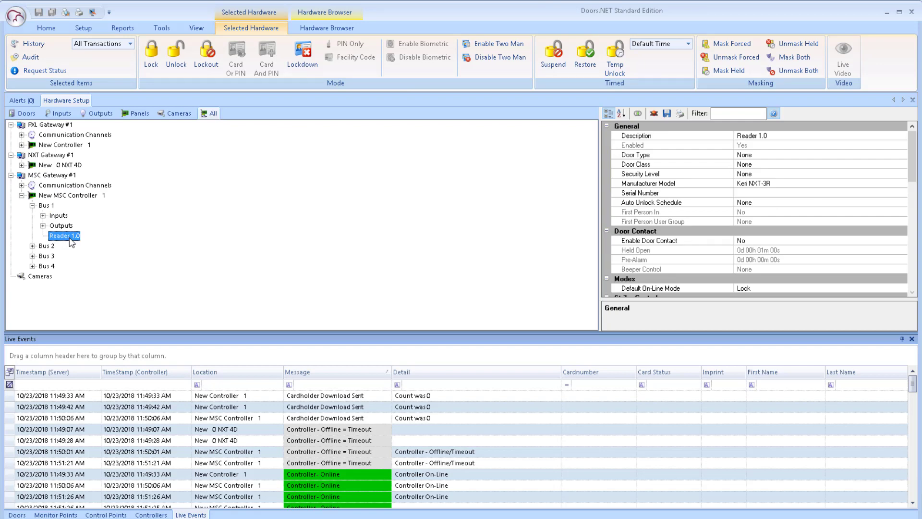
left_click(654, 114)
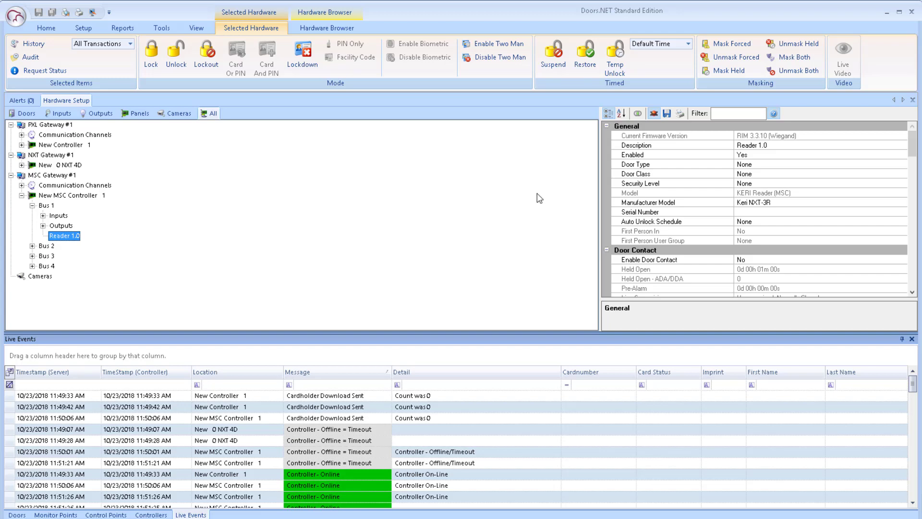
left_click(757, 138)
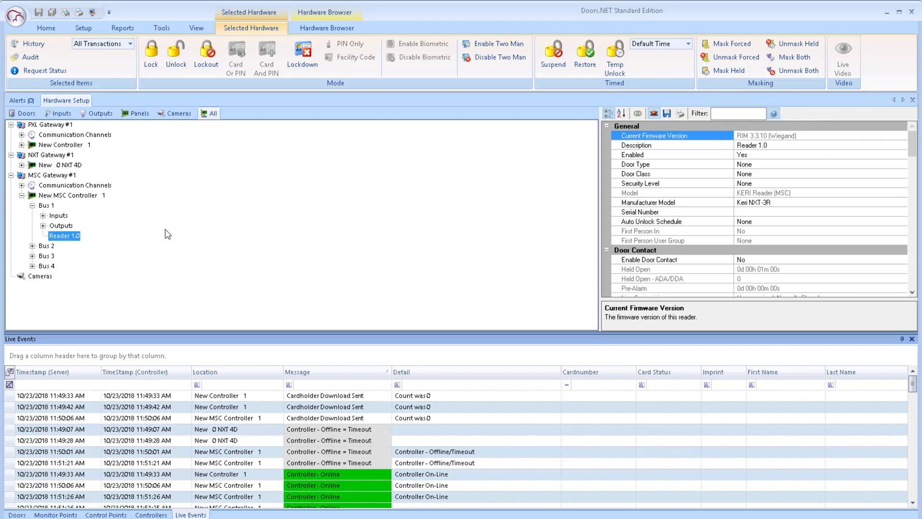
Upgrade Reader 1.0 with the RIM_v030321 firmware file, accept the offline warning, and check the upgrade events in the live event list.
left_click(330, 28)
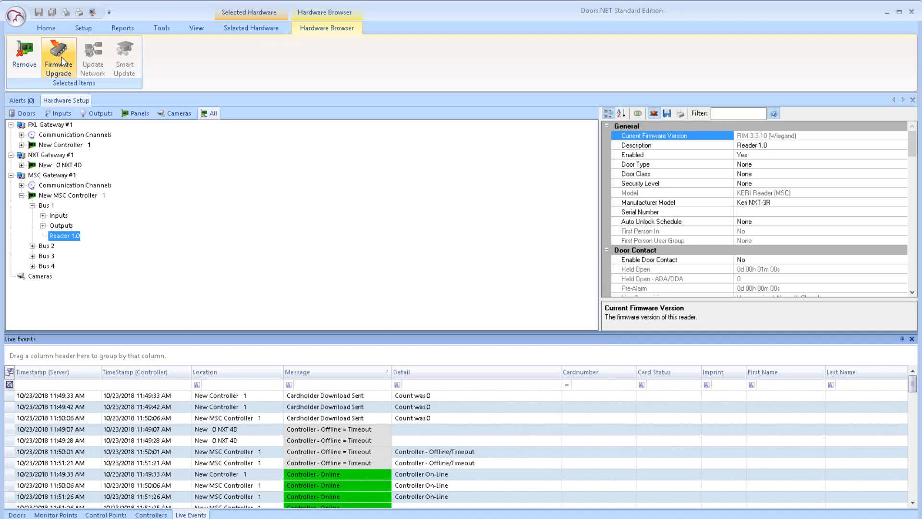
left_click(62, 61)
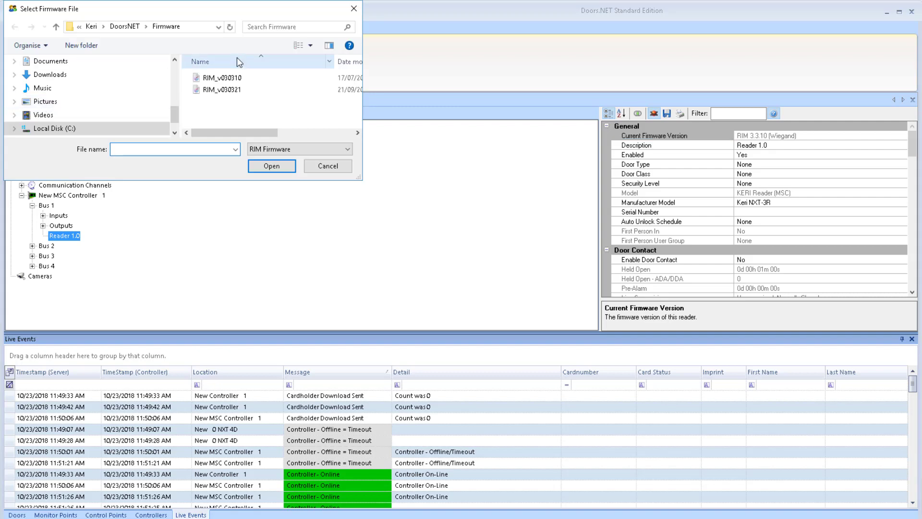
left_click_drag(214, 9, 372, 97)
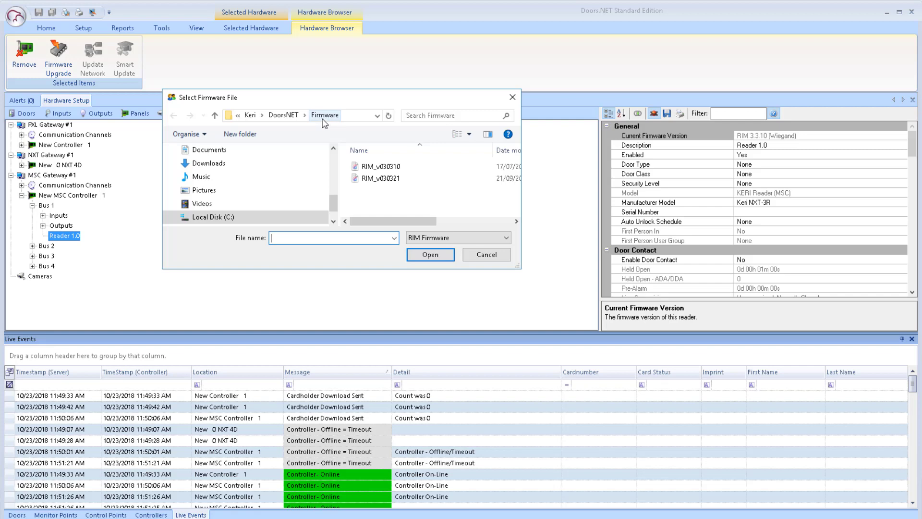
mouse_move(385, 224)
left_mouse_down()
mouse_move(456, 223)
mouse_move(386, 222)
left_mouse_up()
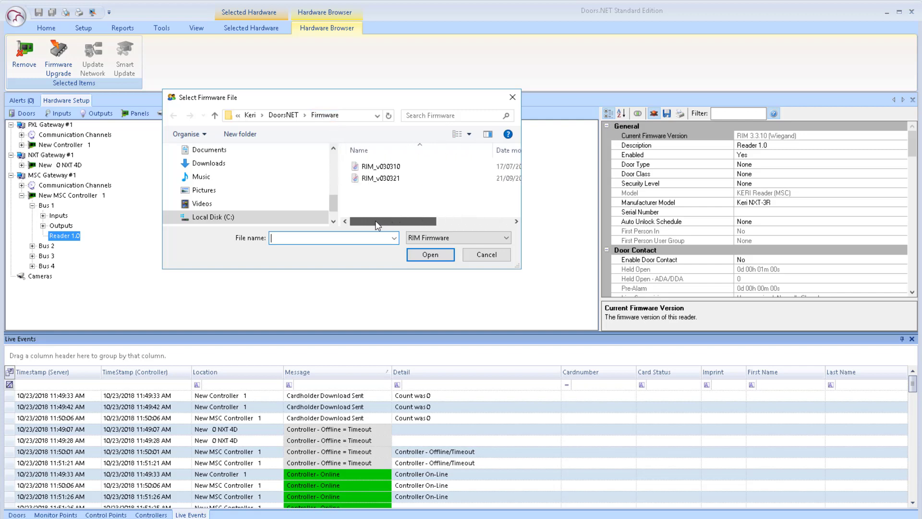
left_click(407, 178)
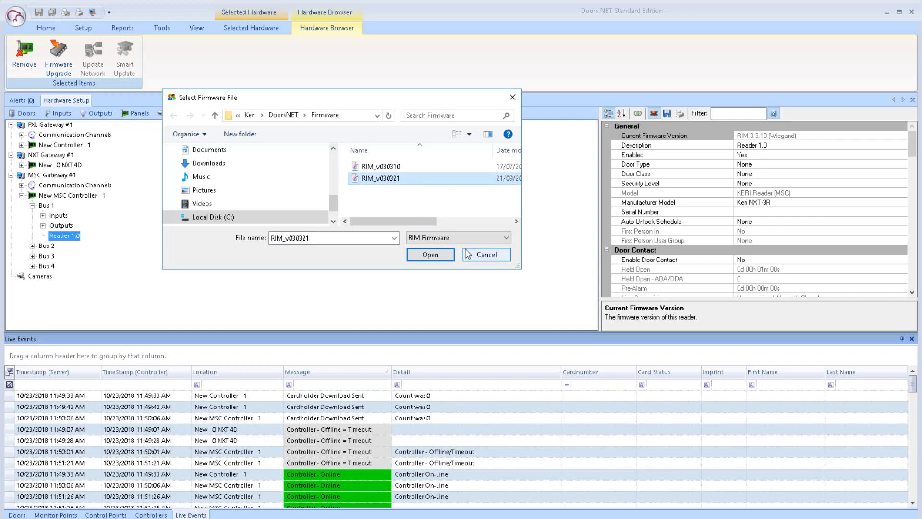
left_click(420, 259)
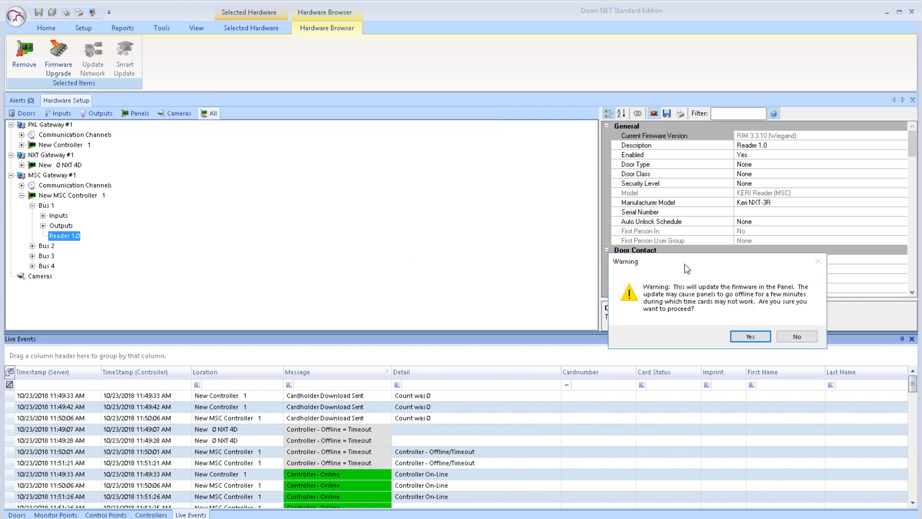
left_click_drag(691, 265, 370, 201)
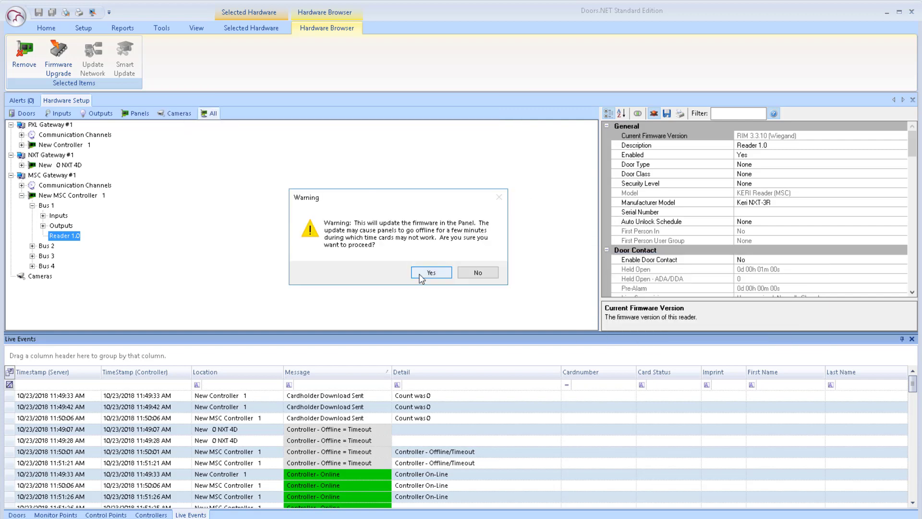
left_click(420, 274)
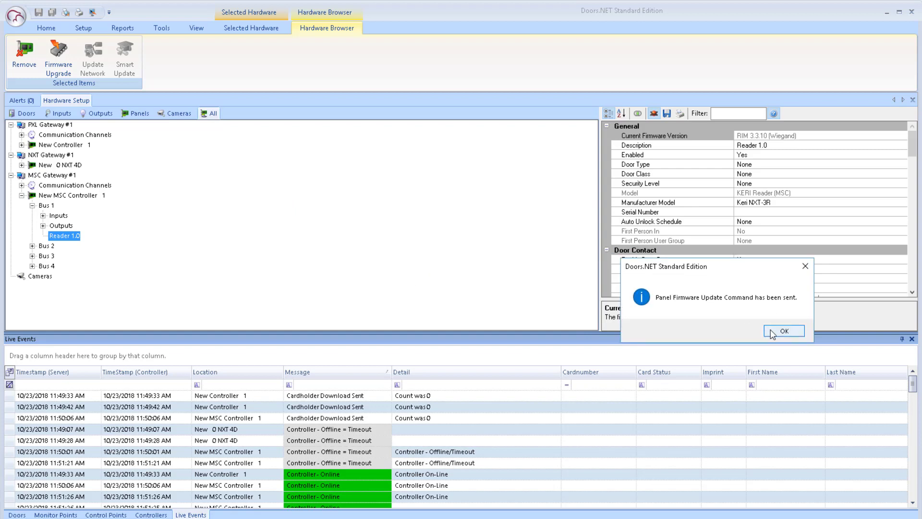
left_click_drag(740, 266, 458, 205)
left_click(502, 270)
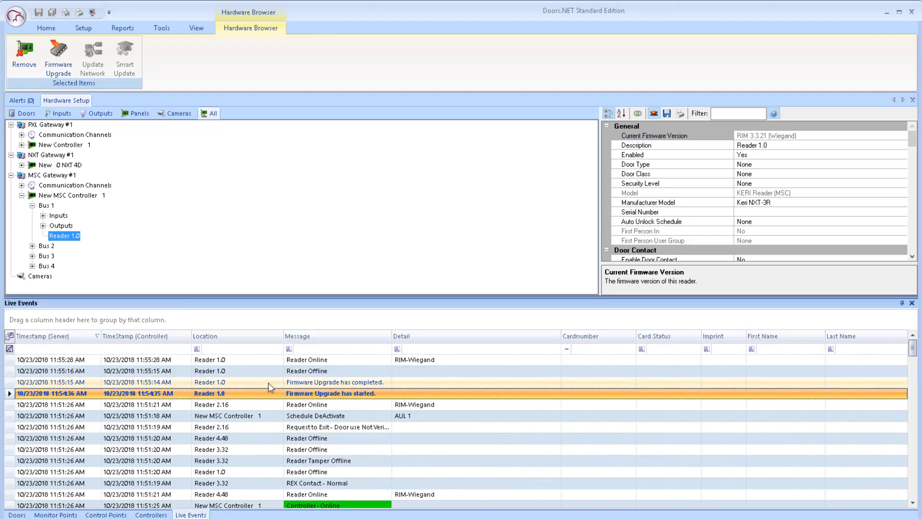
left_click(269, 382)
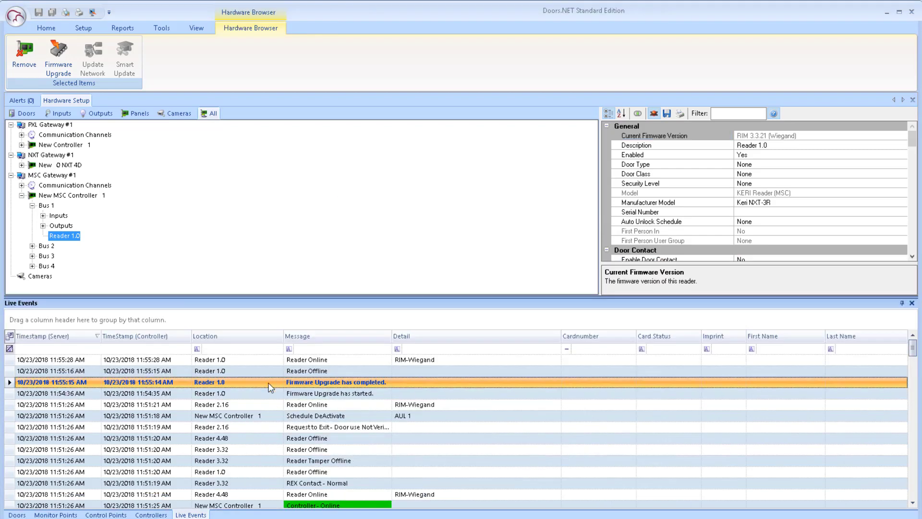